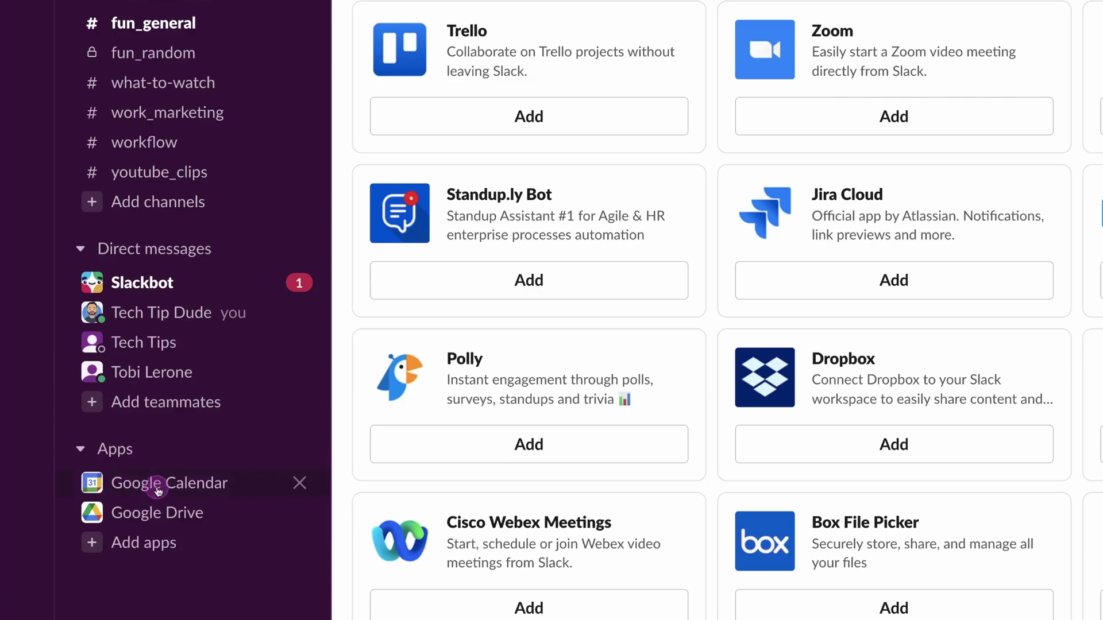
Open Google Calendar's app details from its sidebar entry to reach its app directory listing
right_click(157, 488)
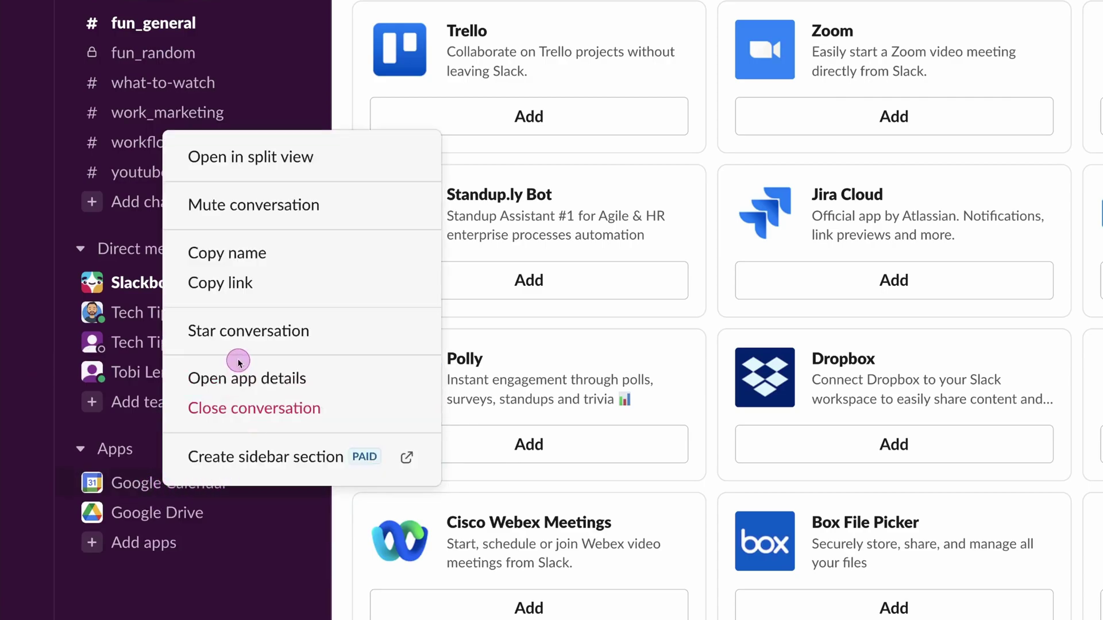
click(234, 377)
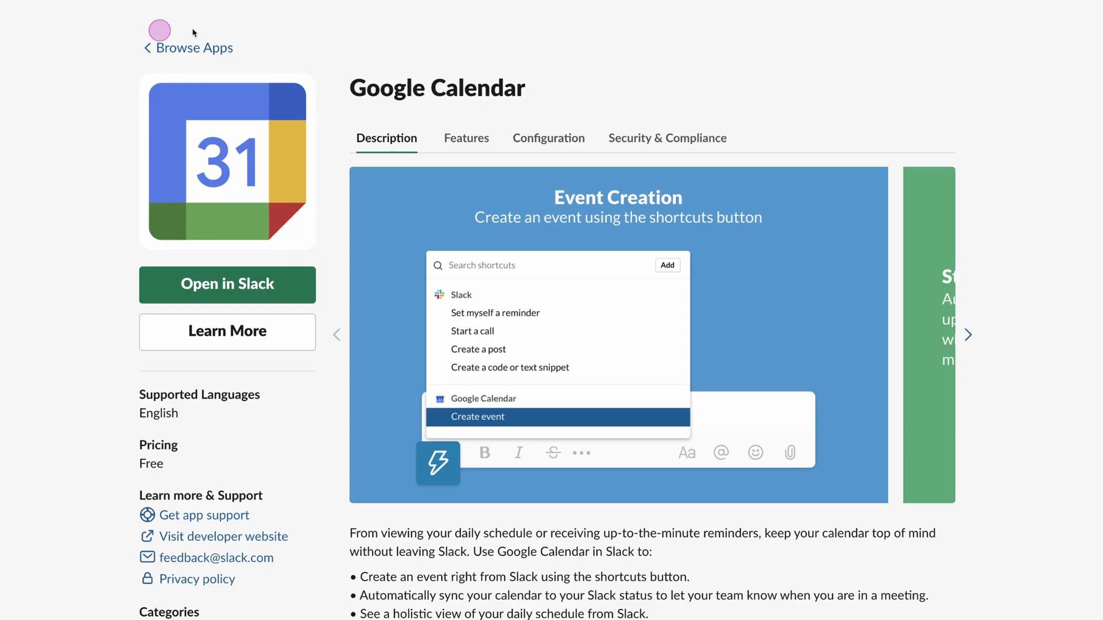
scroll(634, 359, down, 1)
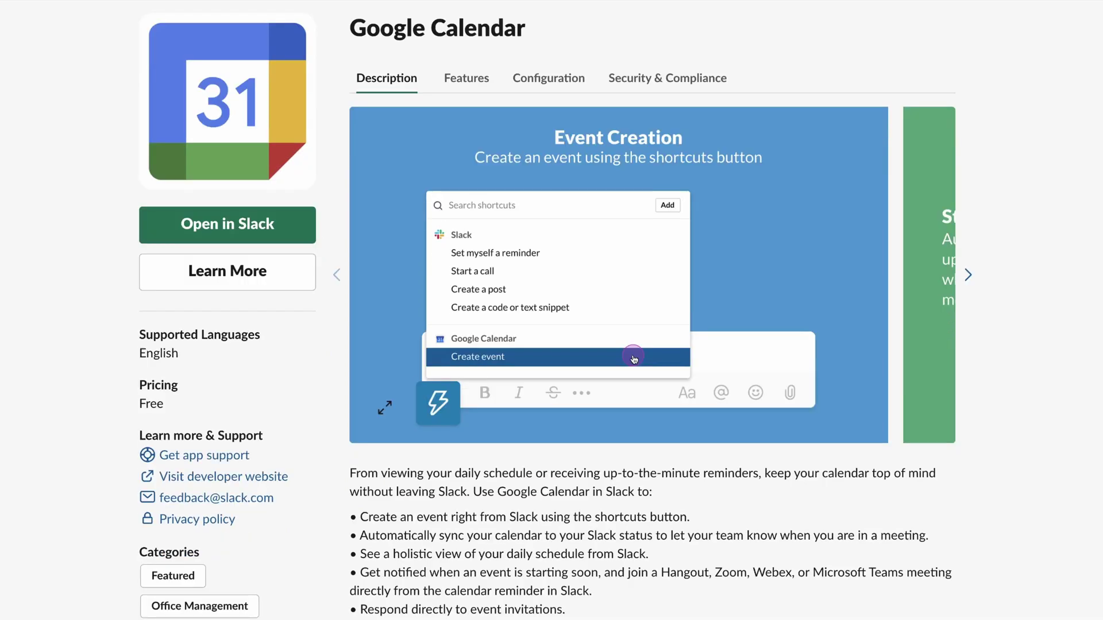
scroll(635, 358, down, 2)
scroll(619, 393, up, 5)
Revoke your Google Calendar authorization from the Configuration page and confirm the revocation
click(549, 138)
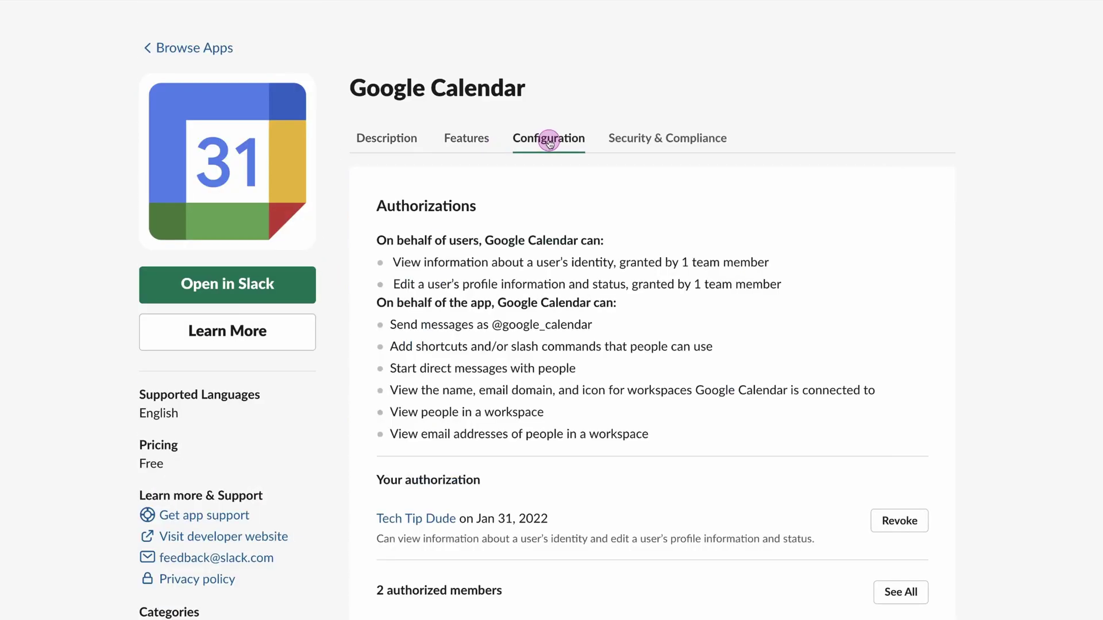
scroll(818, 390, down, 2)
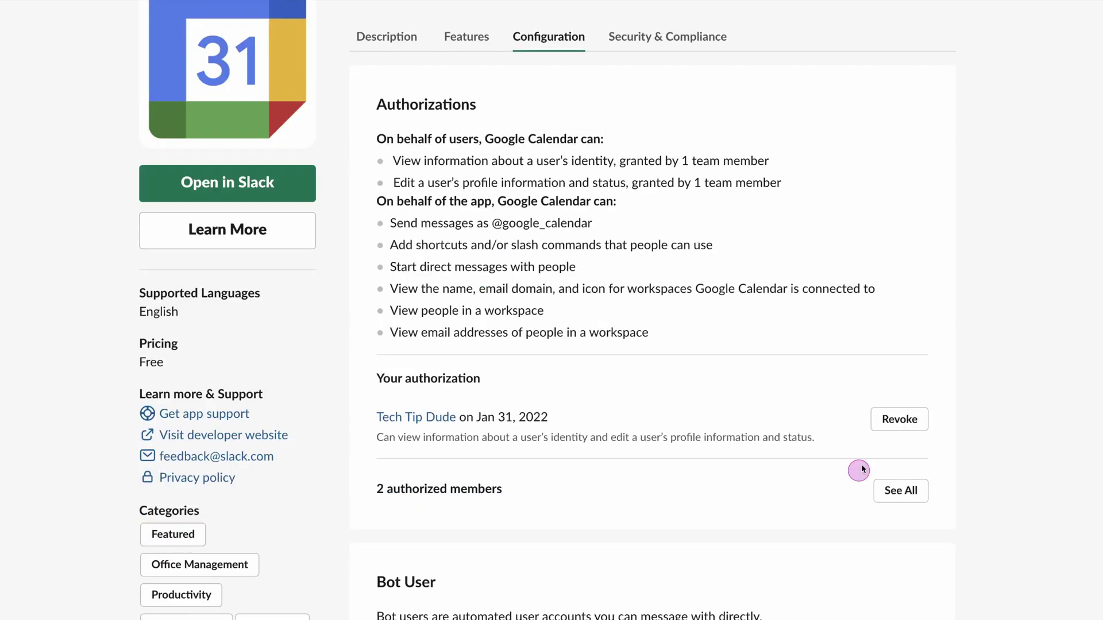
click(890, 423)
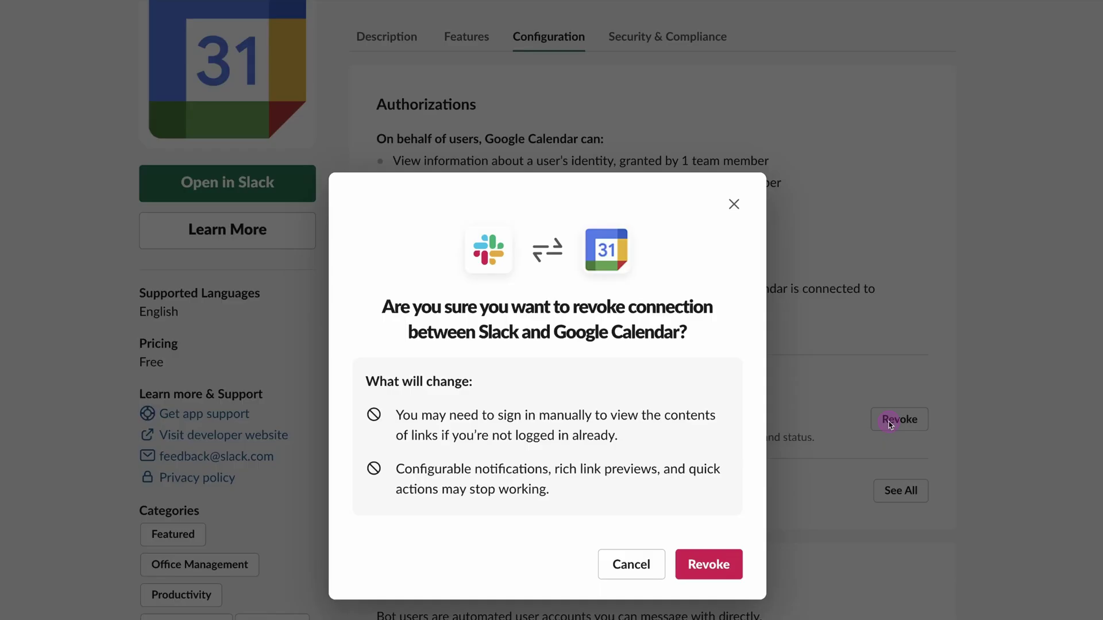
click(679, 546)
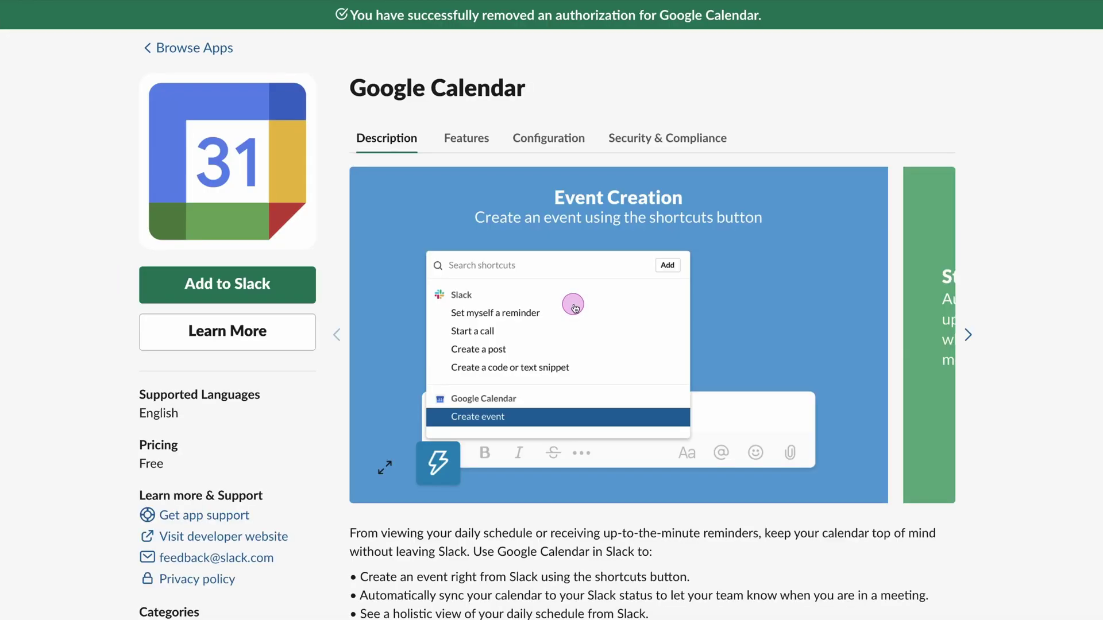
scroll(574, 305, down, 2)
scroll(505, 177, up, 1)
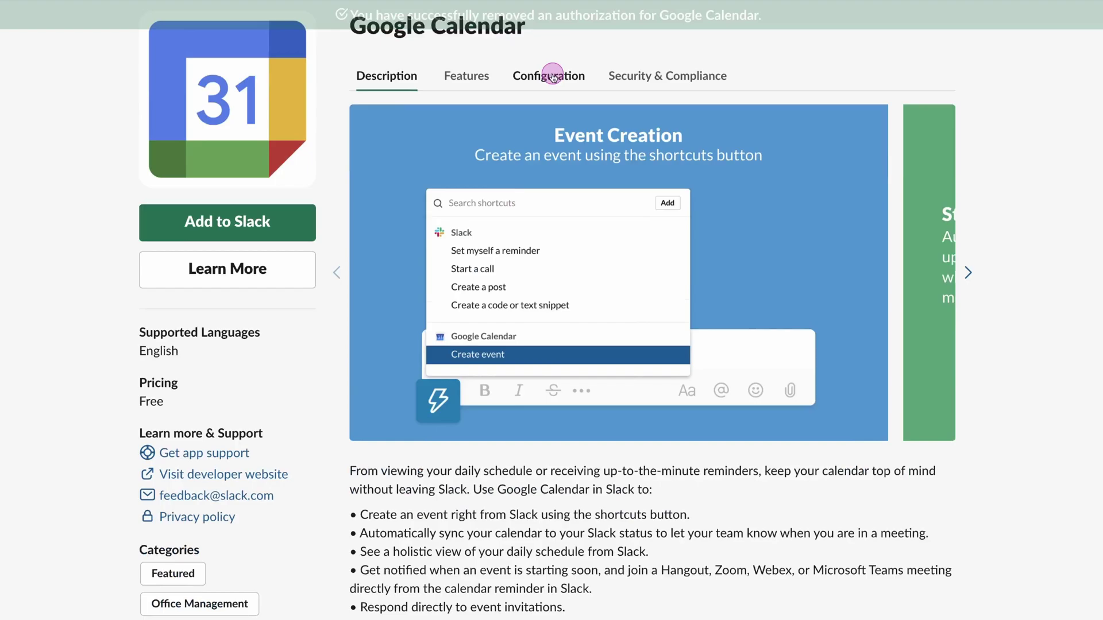
Remove Google Calendar from the workspace, then close its details dialog in the Slack desktop app
click(548, 76)
scroll(603, 344, down, 4)
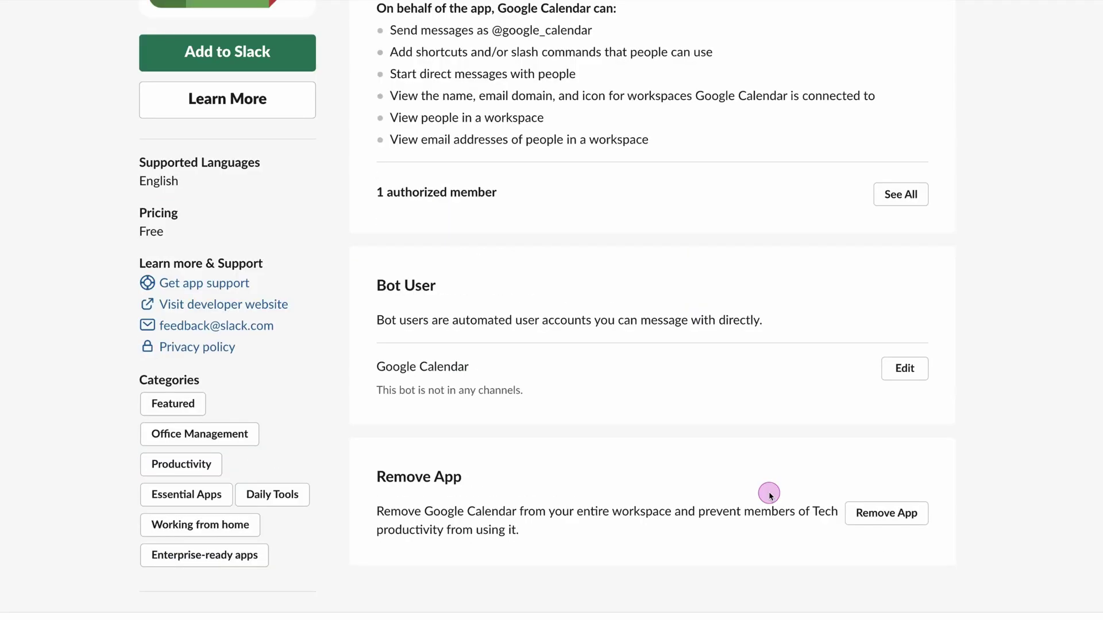
click(882, 516)
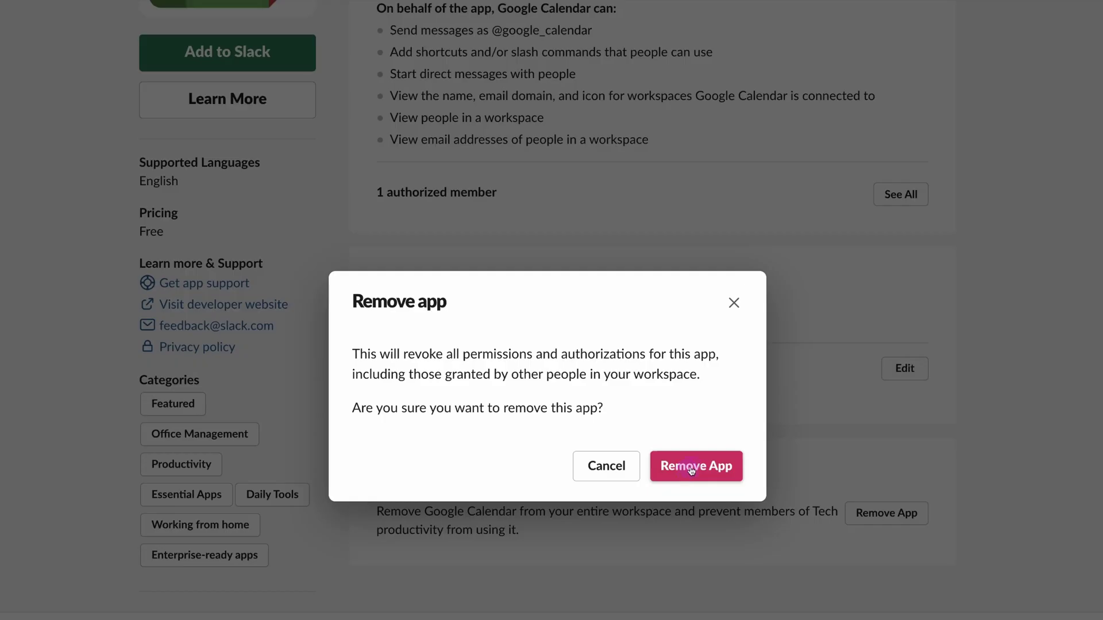
click(692, 470)
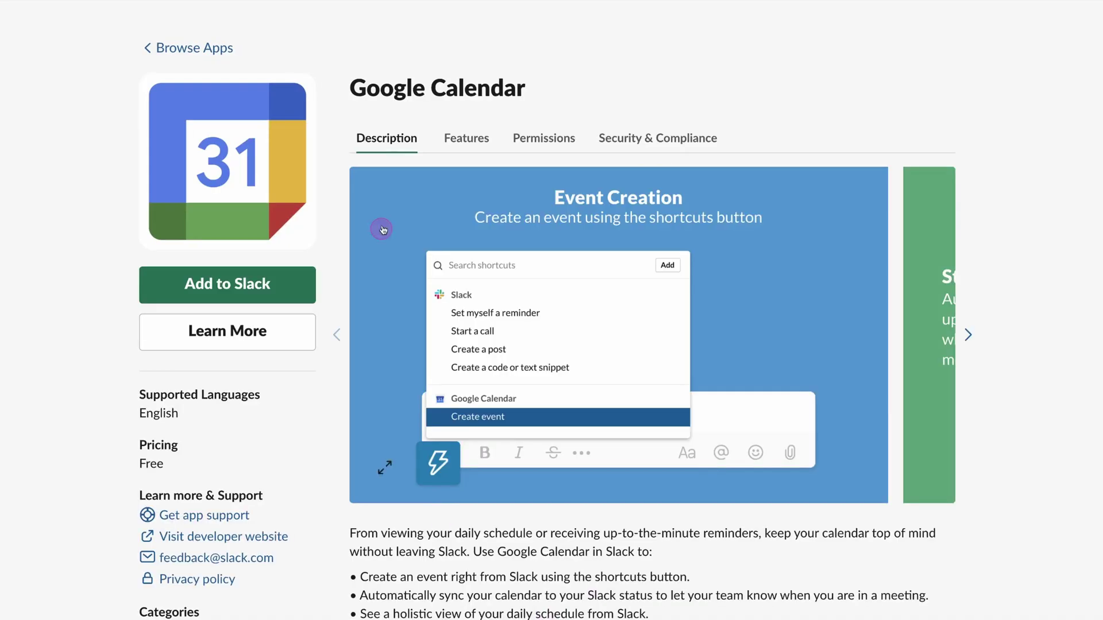
scroll(384, 230, down, 3)
scroll(259, 301, up, 3)
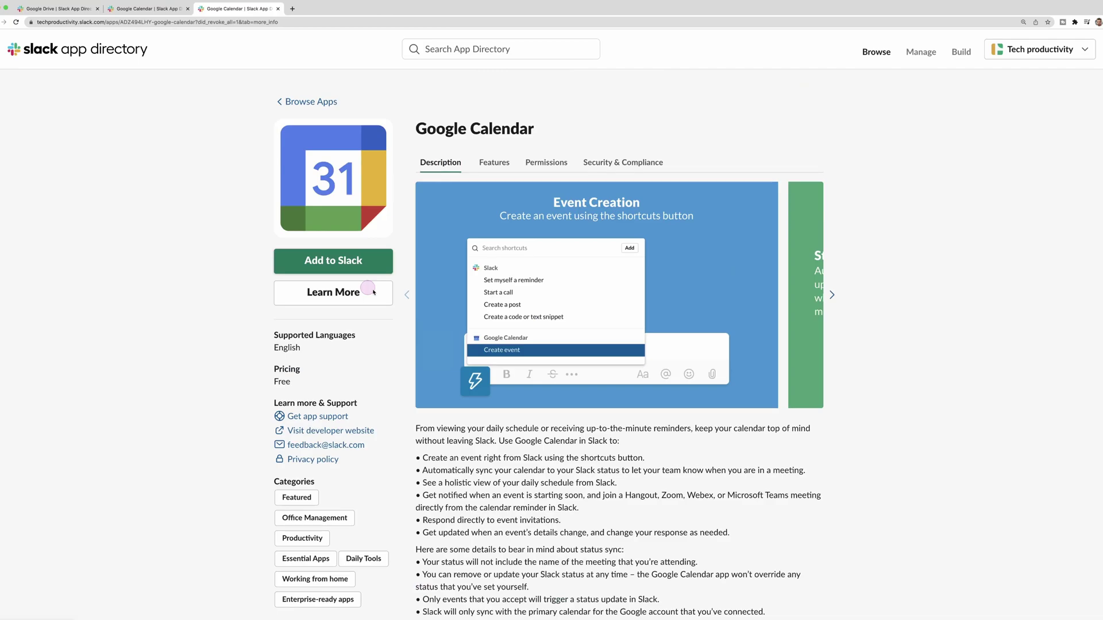
click(612, 614)
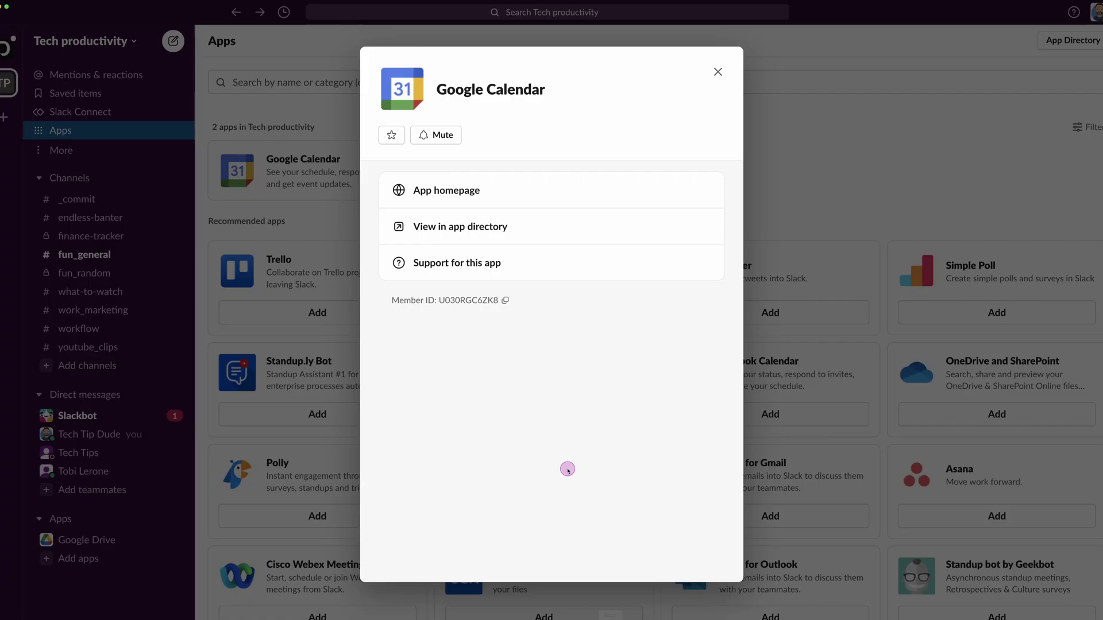
click(718, 71)
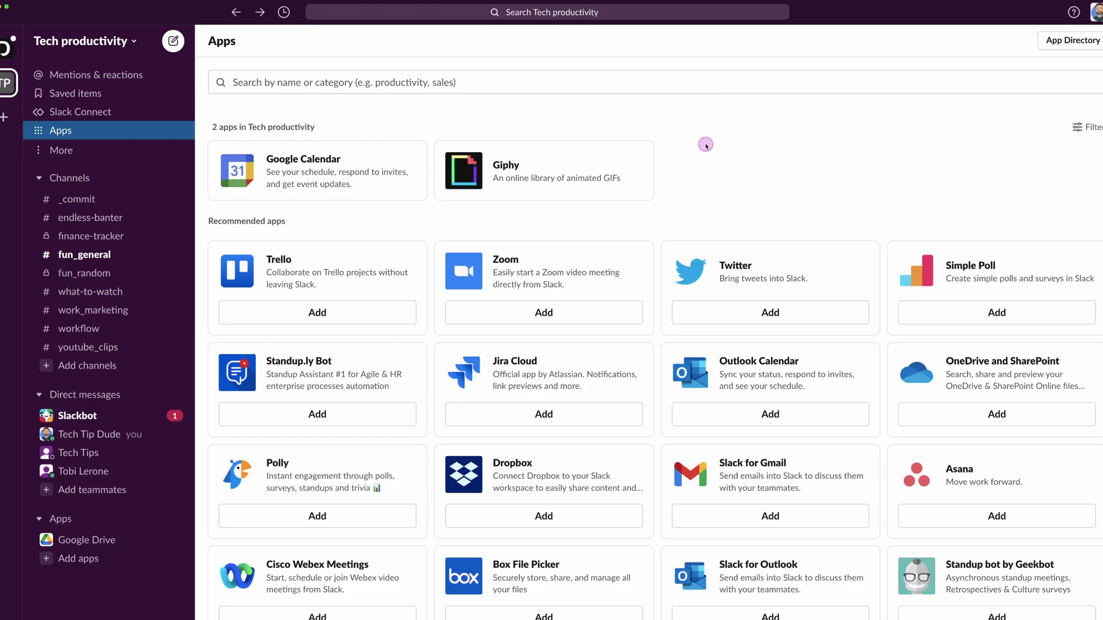